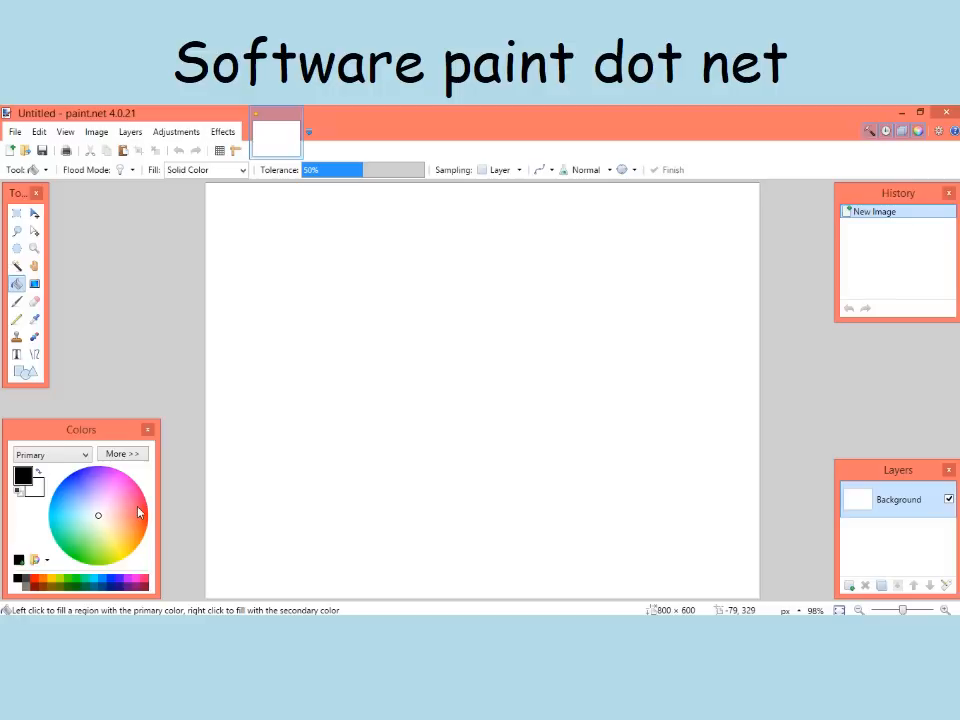
Fill the whole canvas with a light red primary colour, and set the secondary colour to blue
{"action": "left_click", "coordinate": [138, 508]}
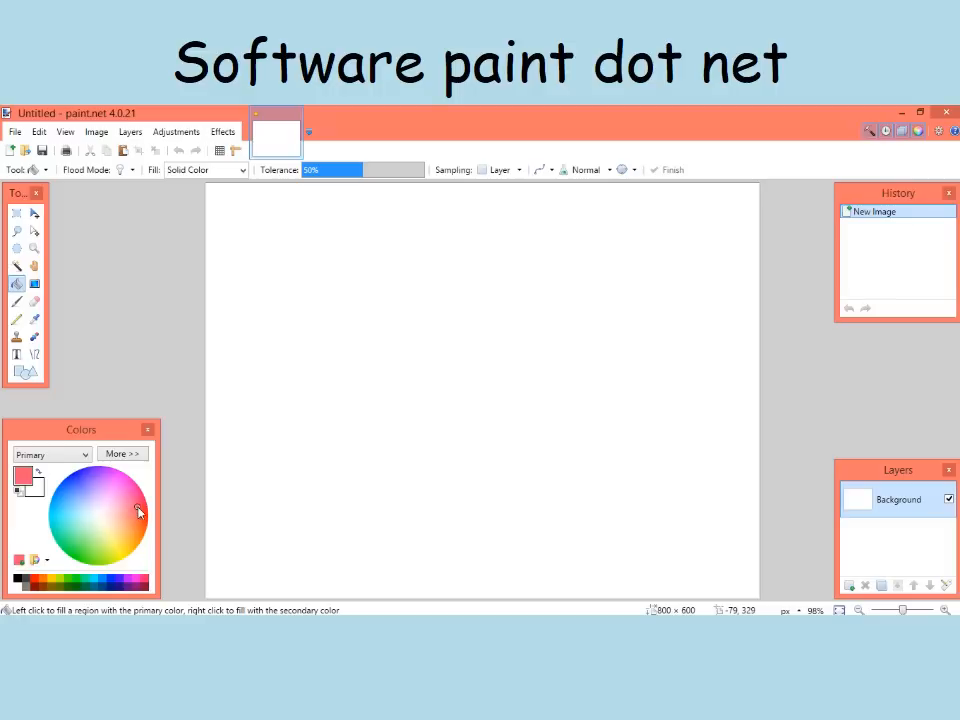
{"action": "left_click", "coordinate": [491, 352]}
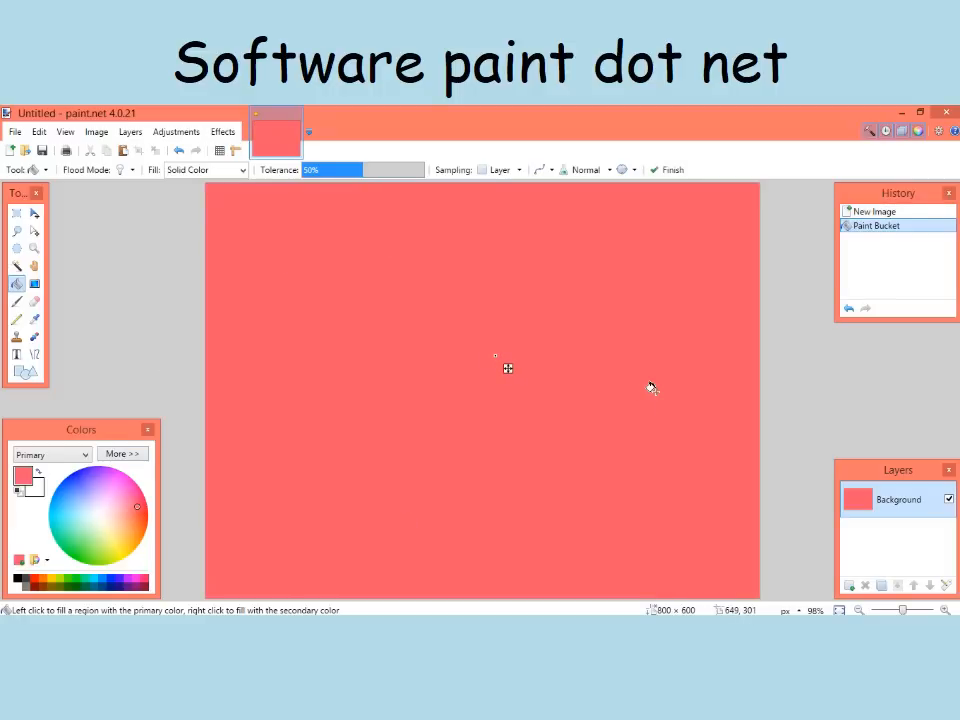
{"action": "left_click", "coordinate": [74, 455]}
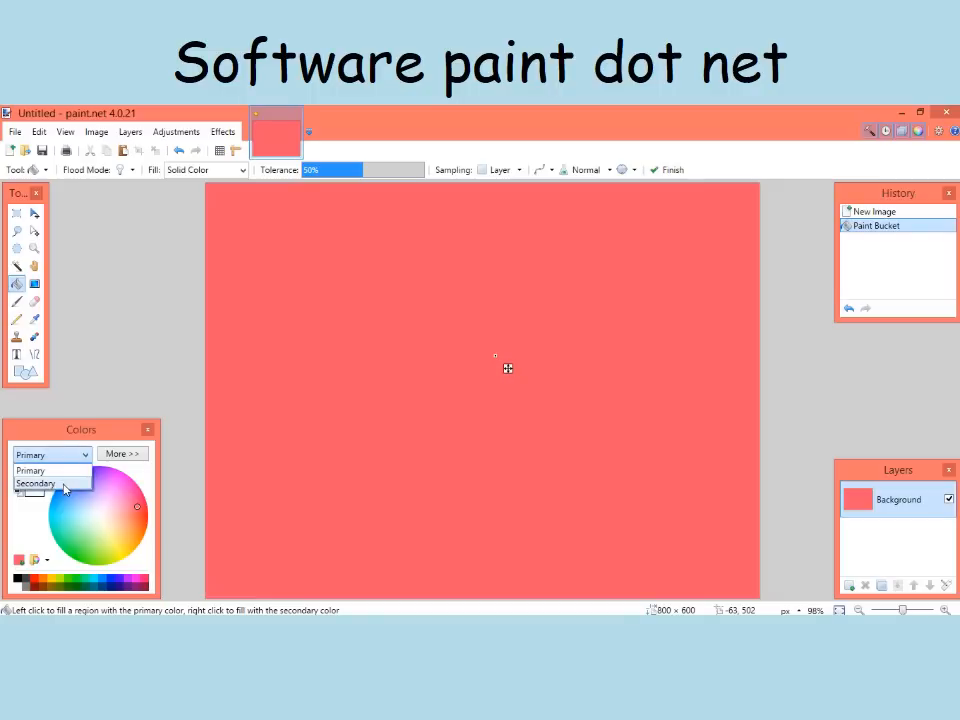
{"action": "left_click", "coordinate": [64, 483]}
{"action": "left_click", "coordinate": [75, 482]}
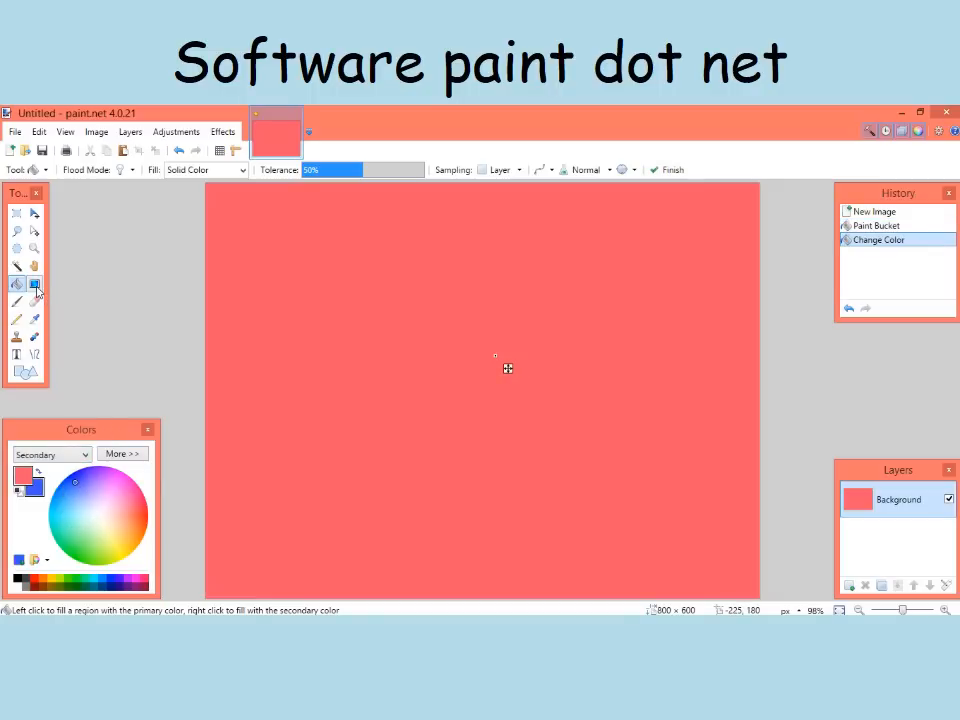
Draw a linear red-to-blue gradient diagonally down across the canvas, and move its red end to about the canvas centre
{"action": "left_click", "coordinate": [35, 286]}
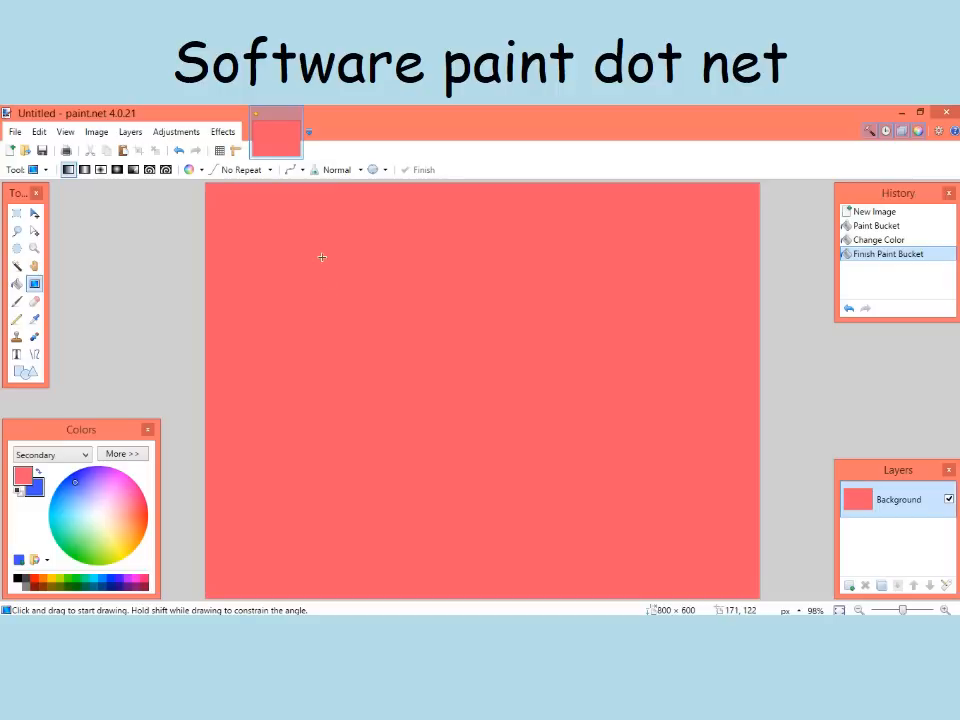
{"action": "left_click_drag", "start_coordinate": [297, 242], "coordinate": [314, 259]}
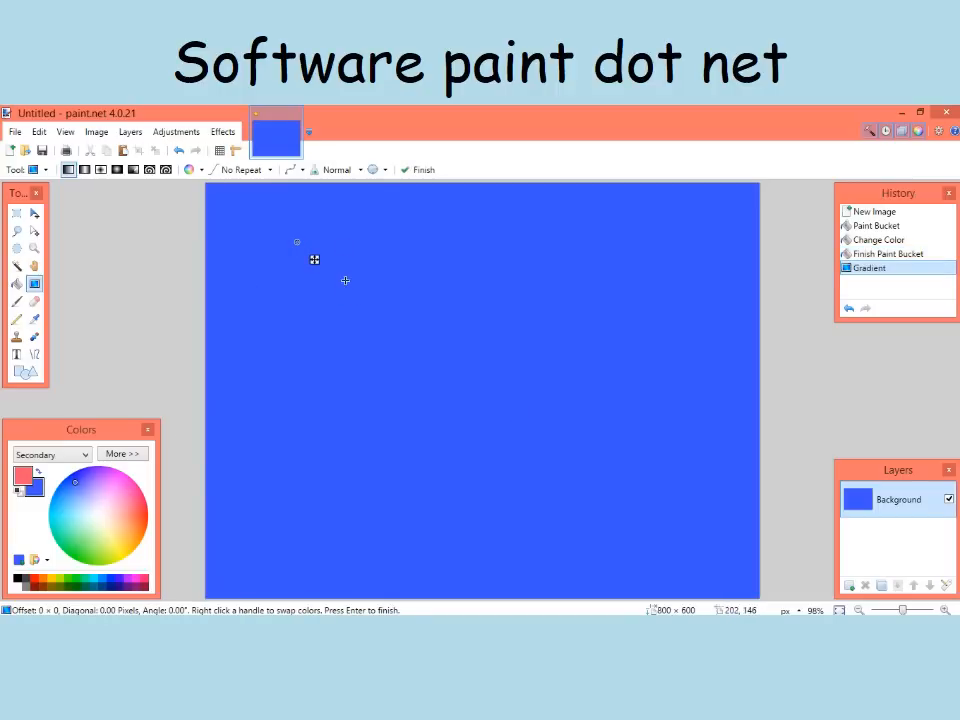
{"action": "left_click_drag", "start_coordinate": [334, 256], "coordinate": [654, 487]}
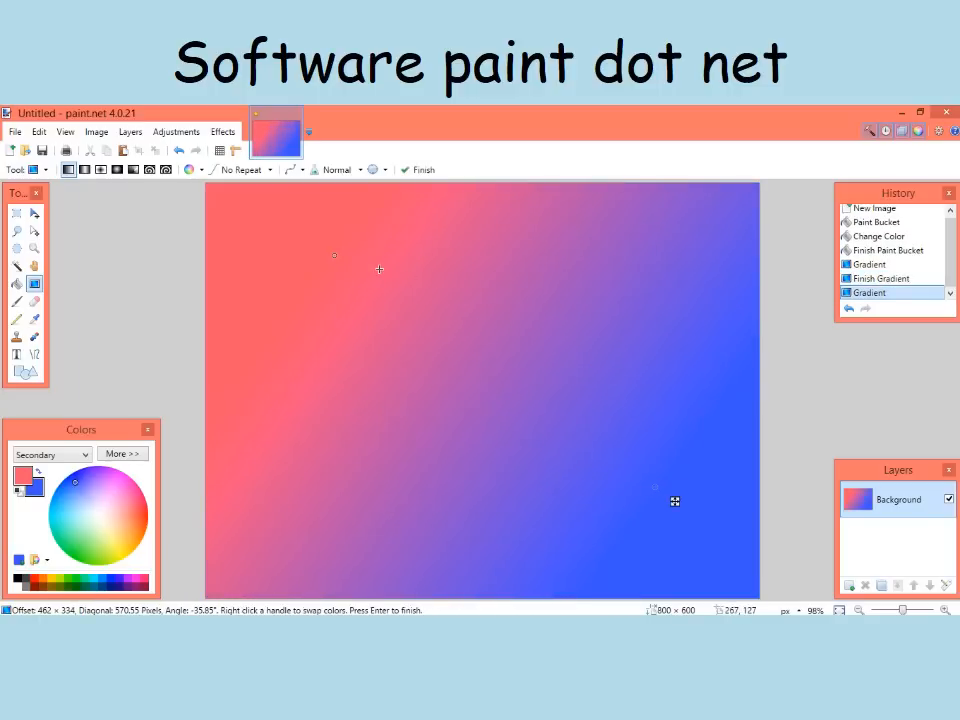
{"action": "left_click_drag", "start_coordinate": [335, 258], "coordinate": [476, 370]}
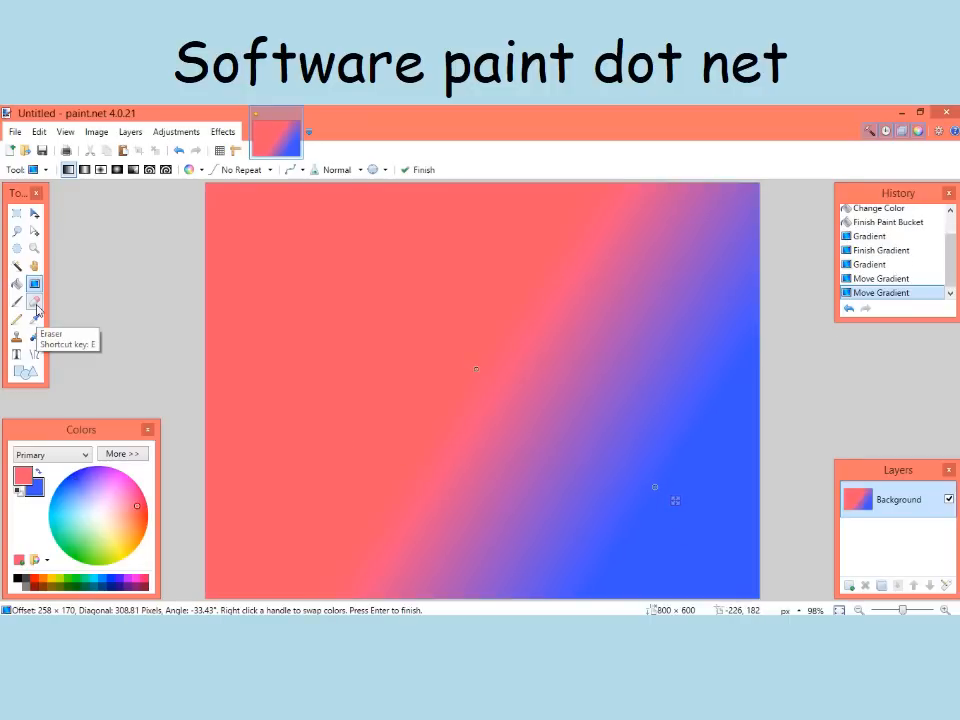
Erase freehand loops near the canvas centre with the Eraser, and delete a rectangular selection from the red area
{"action": "left_click", "coordinate": [35, 307]}
{"action": "mouse_move", "coordinate": [610, 297]}
{"action": "left_mouse_down"}
{"action": "mouse_move", "coordinate": [558, 287]}
{"action": "mouse_move", "coordinate": [670, 345]}
{"action": "mouse_move", "coordinate": [575, 311]}
{"action": "mouse_move", "coordinate": [549, 355]}
{"action": "mouse_move", "coordinate": [466, 323]}
{"action": "left_mouse_up"}
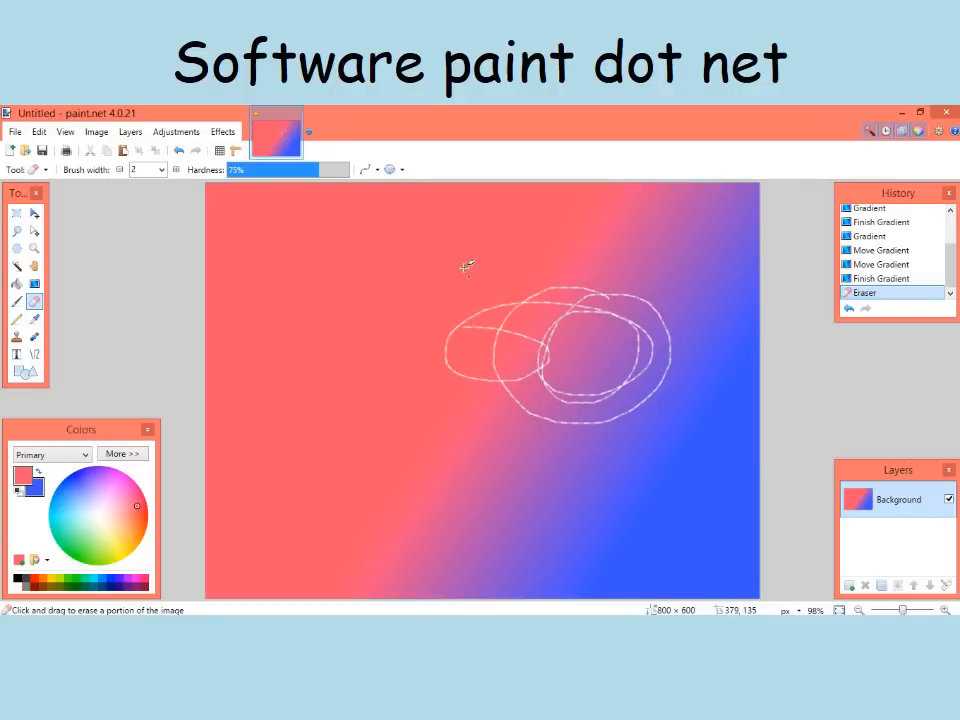
{"action": "left_click", "coordinate": [18, 217]}
{"action": "left_click_drag", "start_coordinate": [243, 239], "coordinate": [424, 439]}
{"action": "key", "text": "Delete"}
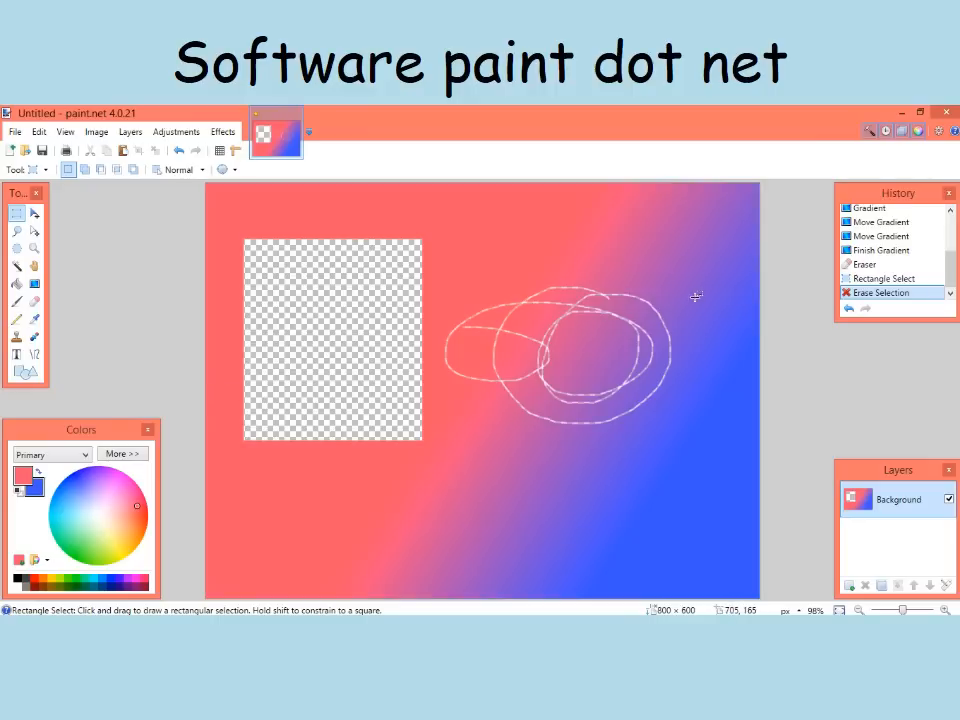
Undo the rectangle deletion, the selection and the eraser stroke, redoing and undoing the eraser stroke once
{"action": "left_click", "coordinate": [849, 311]}
{"action": "left_click", "coordinate": [849, 311]}
{"action": "left_click", "coordinate": [849, 311]}
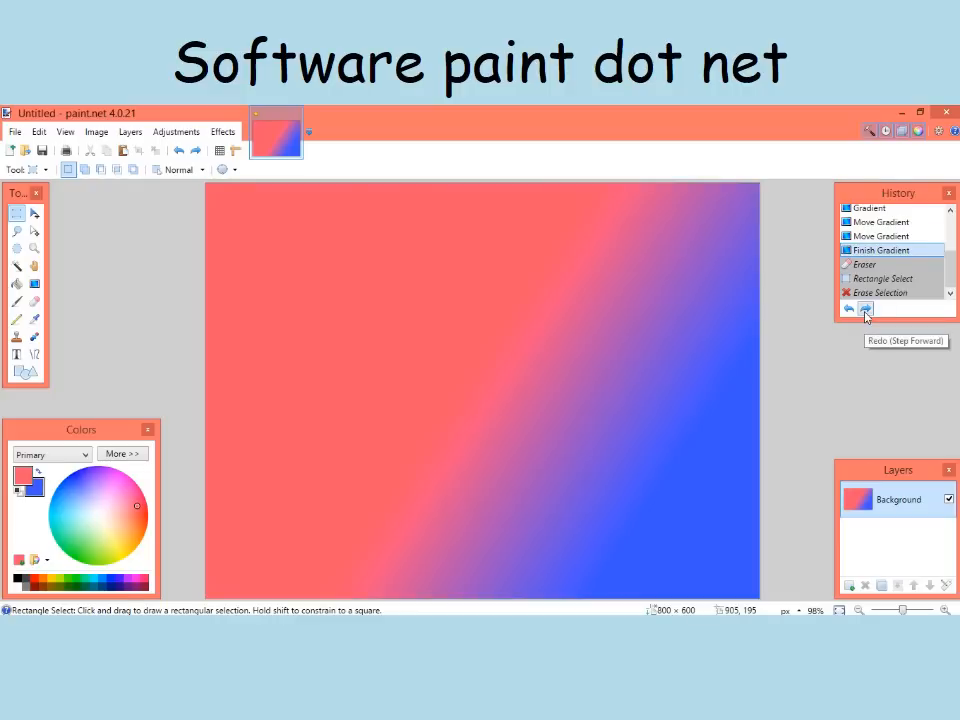
{"action": "left_click", "coordinate": [866, 311]}
{"action": "left_click", "coordinate": [849, 311]}
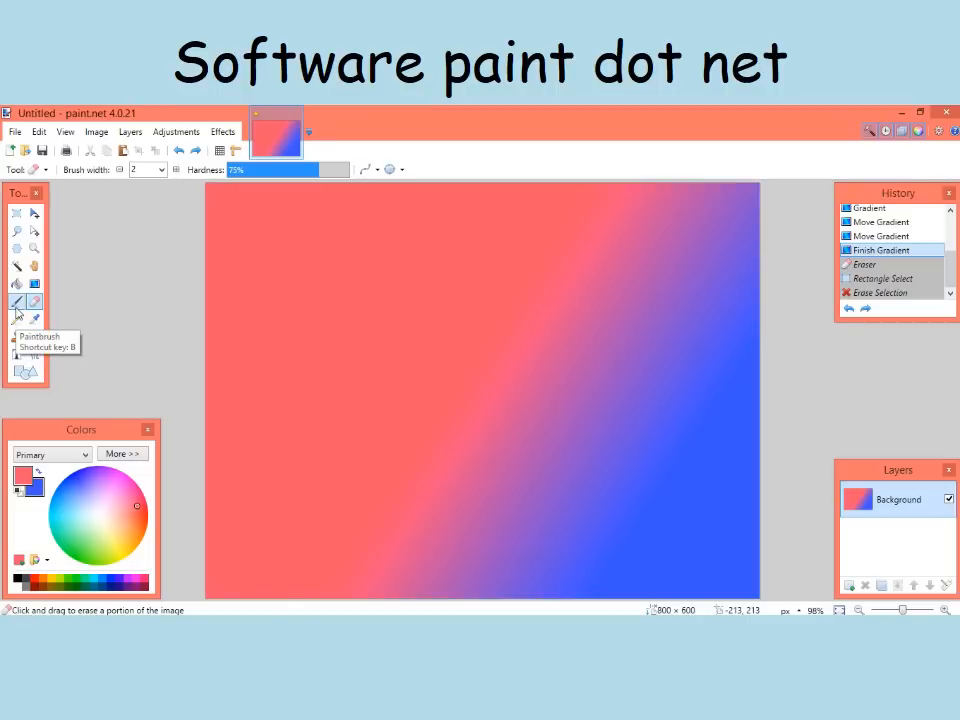
Set the primary colour to golden yellow and paint a thin looping line across the upper canvas with the 2-pixel Paintbrush
{"action": "left_click", "coordinate": [16, 311]}
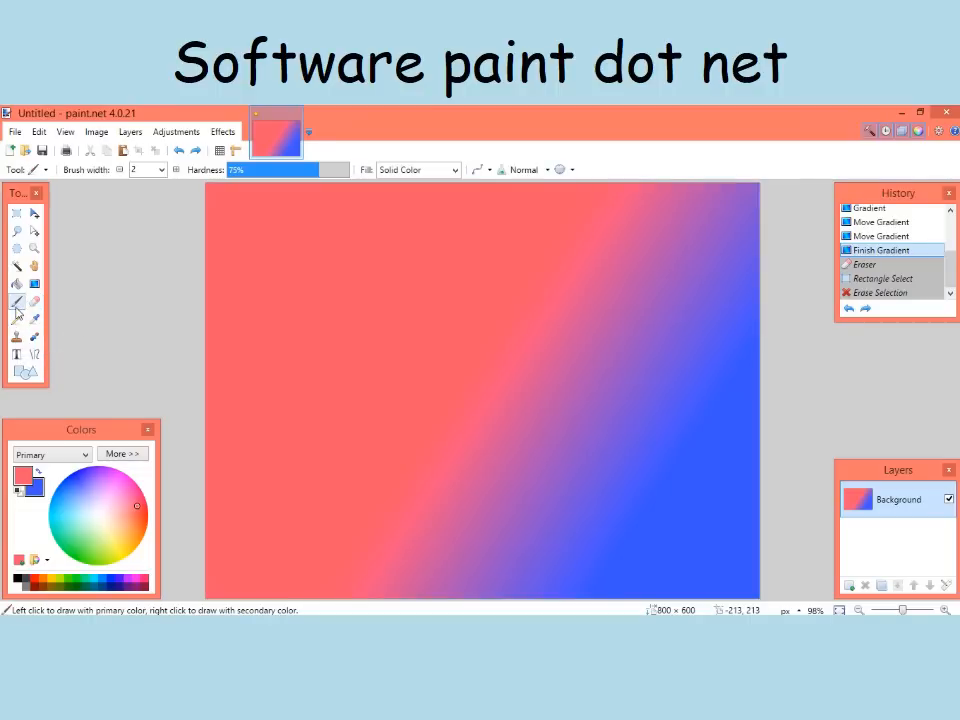
{"action": "left_click", "coordinate": [44, 170]}
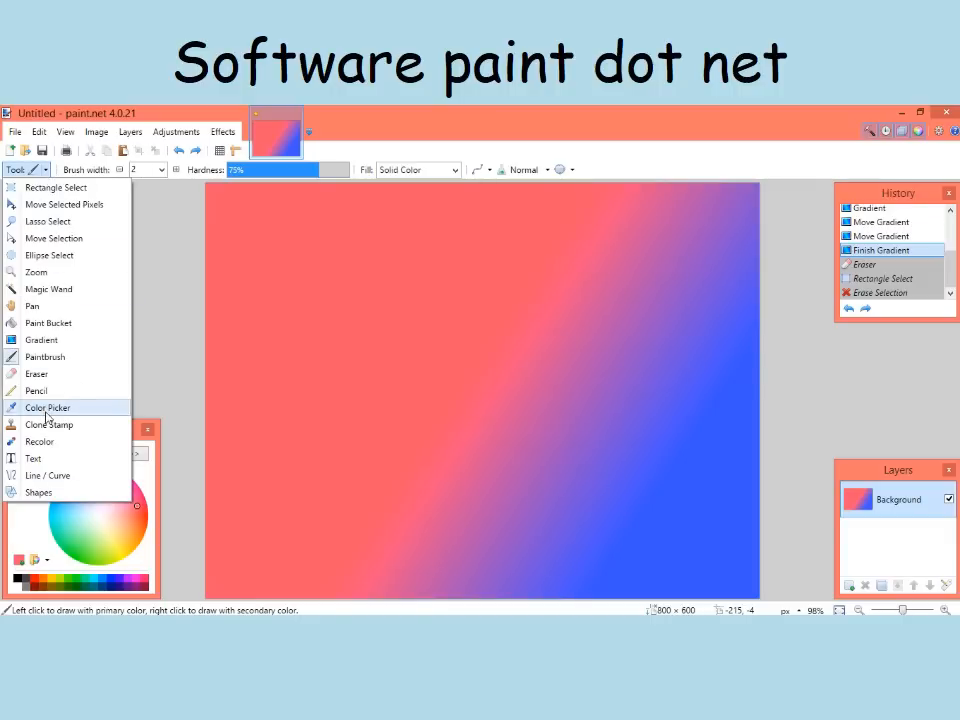
{"action": "left_click", "coordinate": [162, 170]}
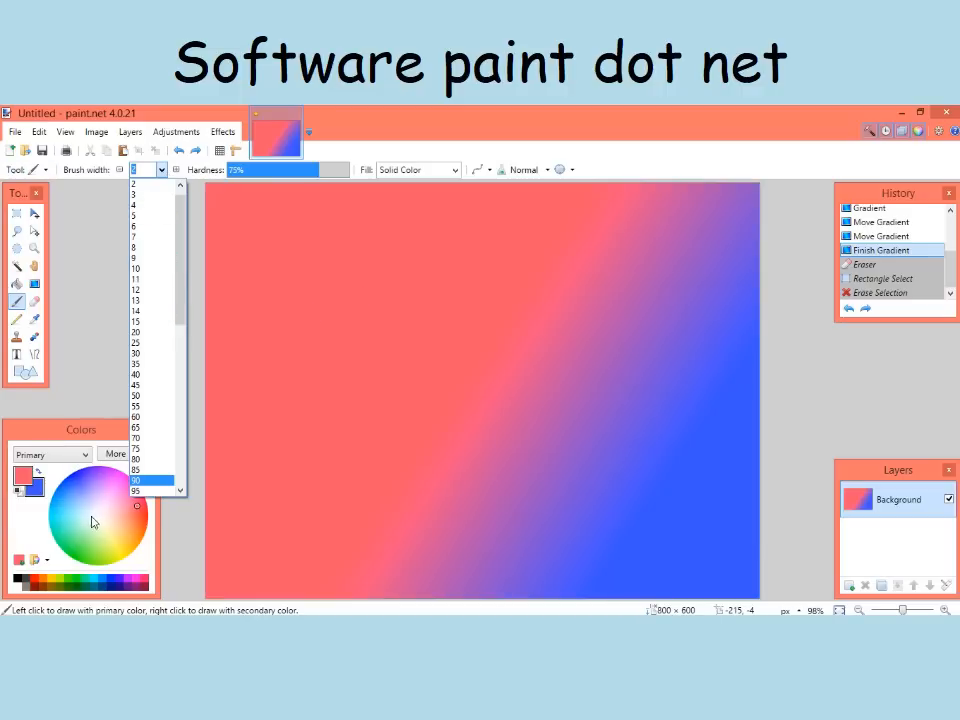
{"action": "left_click", "coordinate": [52, 585]}
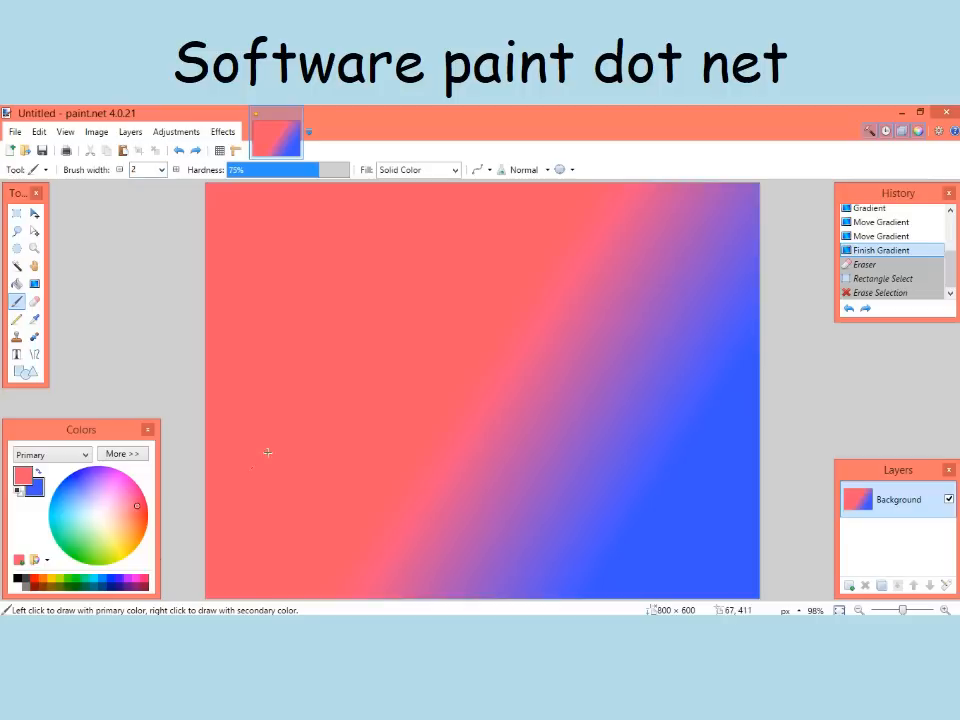
{"action": "left_click", "coordinate": [46, 581]}
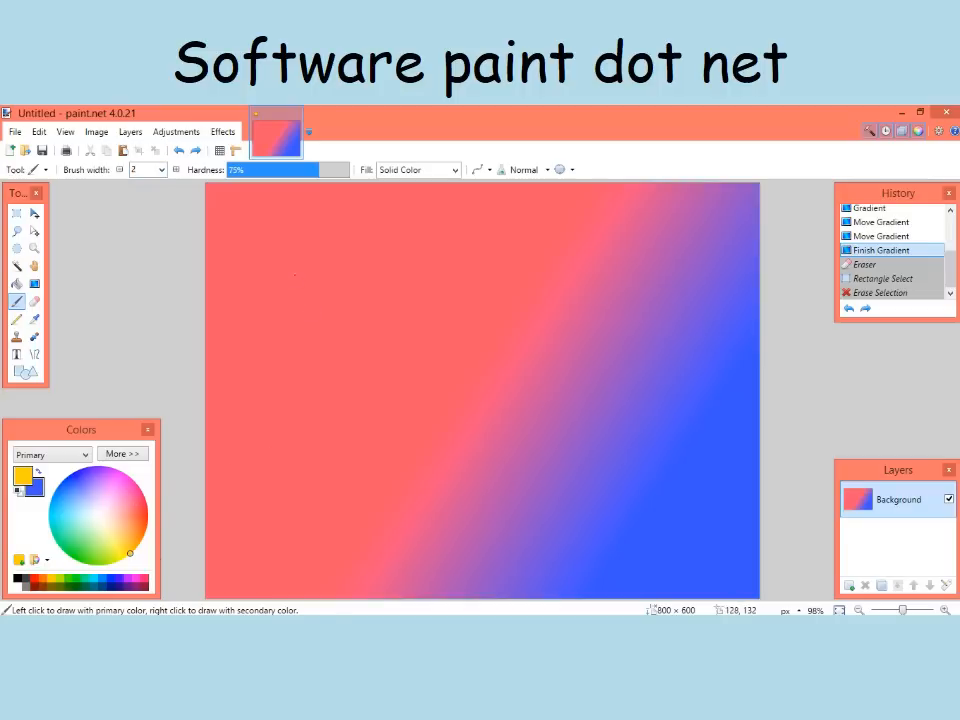
{"action": "mouse_move", "coordinate": [294, 274]}
{"action": "left_mouse_down"}
{"action": "mouse_move", "coordinate": [668, 268]}
{"action": "mouse_move", "coordinate": [529, 353]}
{"action": "mouse_move", "coordinate": [445, 247]}
{"action": "mouse_move", "coordinate": [333, 280]}
{"action": "mouse_move", "coordinate": [283, 371]}
{"action": "mouse_move", "coordinate": [258, 240]}
{"action": "mouse_move", "coordinate": [365, 292]}
{"action": "left_mouse_up"}
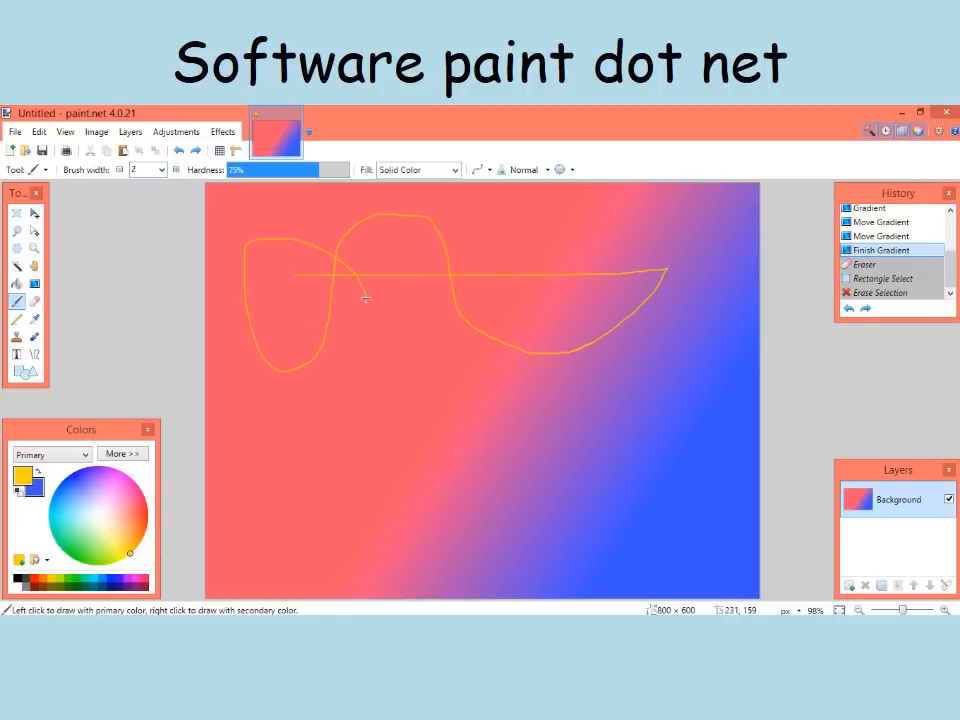
Set the brush width to 10 and paint thick yellow loops over the middle of the canvas
{"action": "left_click", "coordinate": [161, 169]}
{"action": "left_click", "coordinate": [143, 269]}
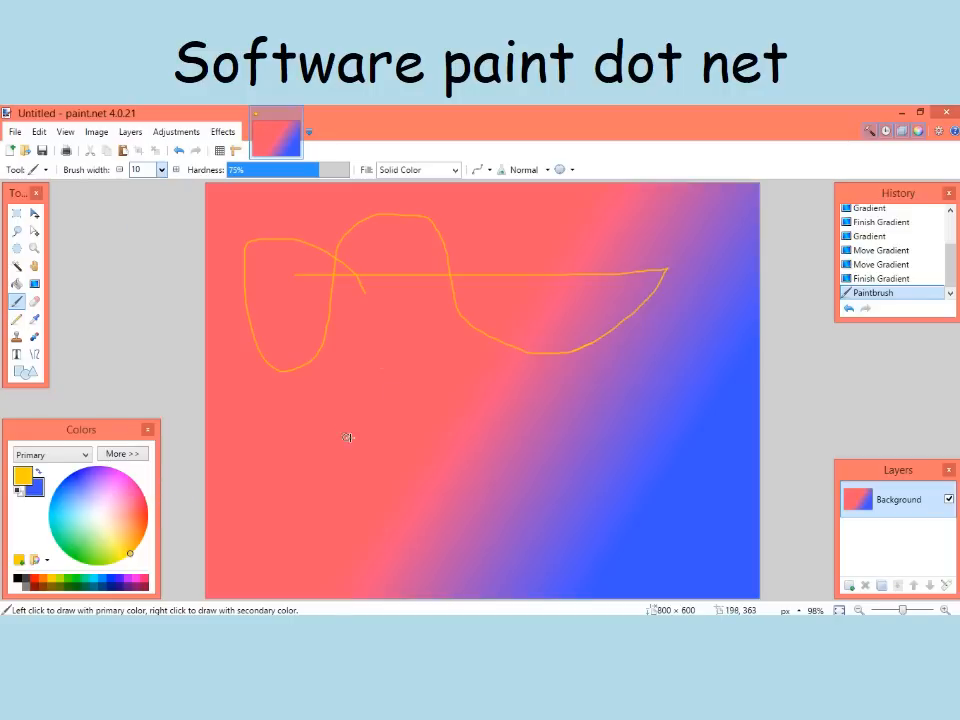
{"action": "mouse_move", "coordinate": [349, 439]}
{"action": "left_mouse_down"}
{"action": "mouse_move", "coordinate": [449, 435]}
{"action": "mouse_move", "coordinate": [525, 286]}
{"action": "mouse_move", "coordinate": [502, 392]}
{"action": "mouse_move", "coordinate": [420, 524]}
{"action": "mouse_move", "coordinate": [371, 357]}
{"action": "mouse_move", "coordinate": [566, 451]}
{"action": "left_mouse_up"}
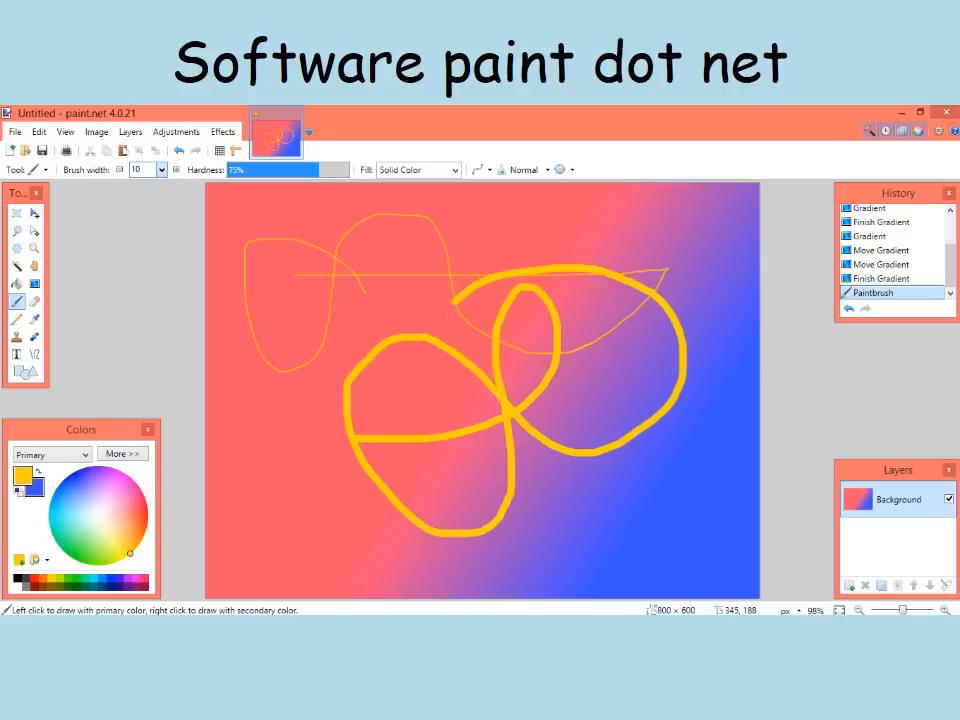
{"action": "left_click_drag", "start_coordinate": [316, 430], "coordinate": [510, 405]}
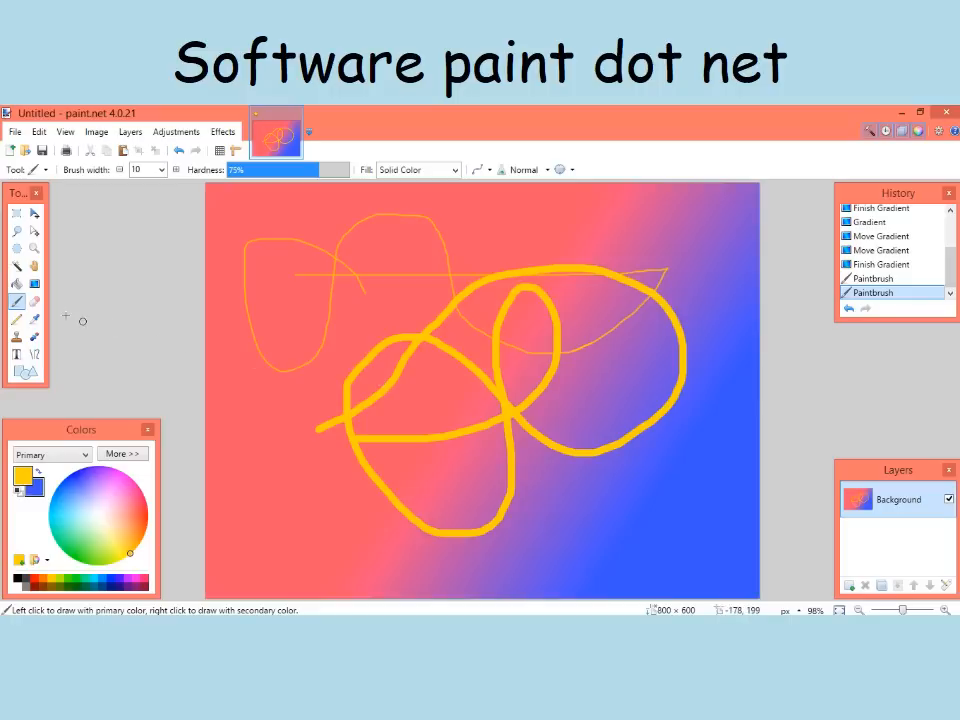
Erase a short section of the thick yellow loops, and undo the erasure together with all the paintbrush strokes
{"action": "left_click", "coordinate": [34, 301]}
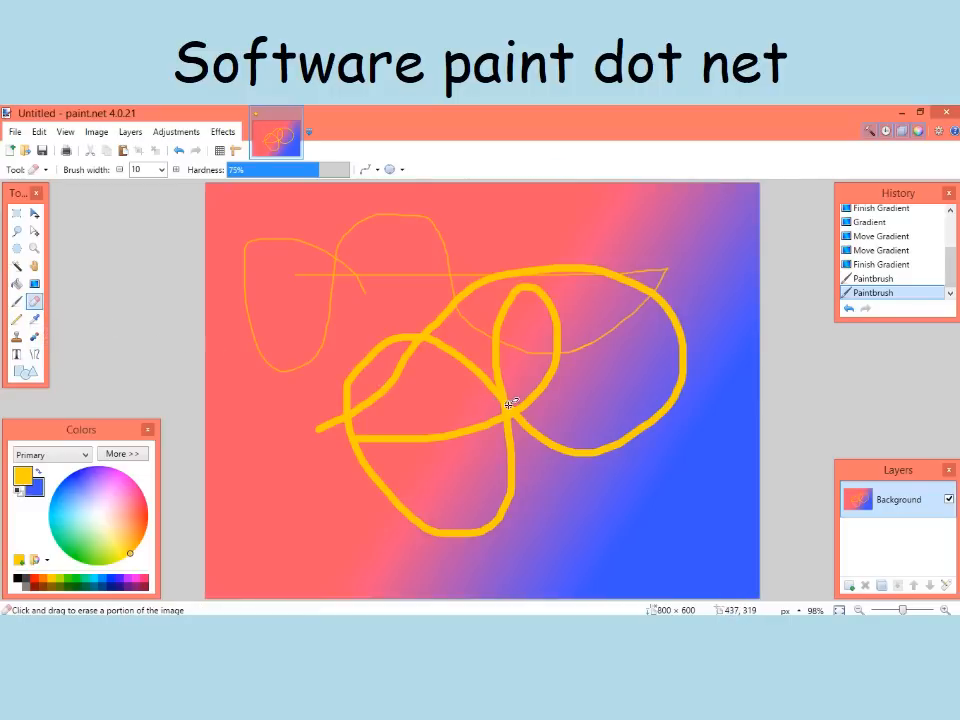
{"action": "left_click_drag", "start_coordinate": [506, 402], "coordinate": [492, 330]}
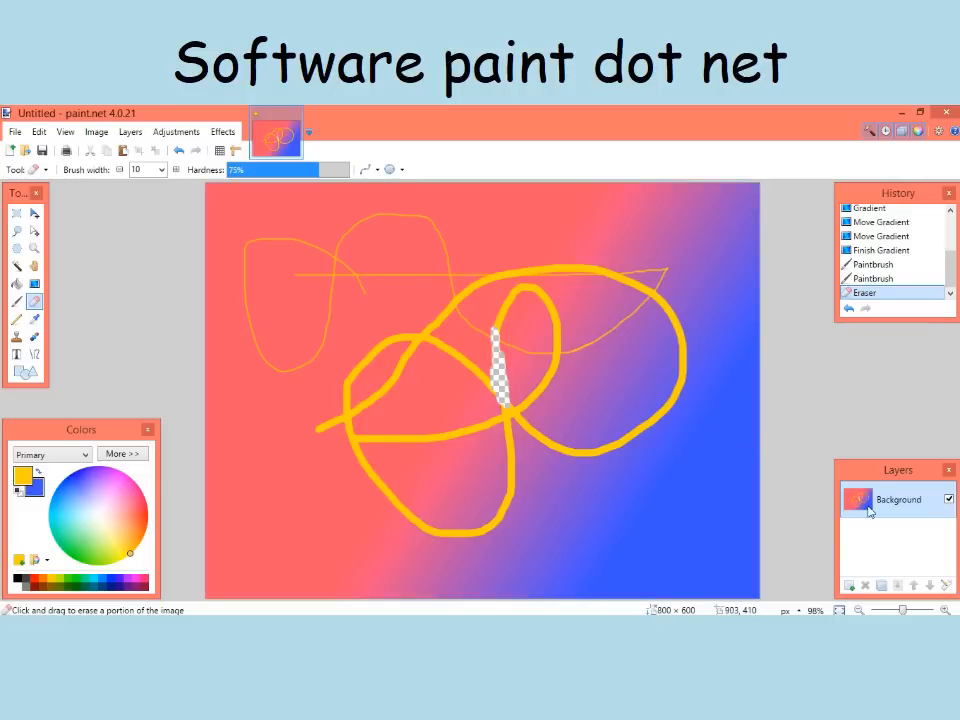
{"action": "left_click", "coordinate": [849, 310]}
{"action": "left_click", "coordinate": [849, 310]}
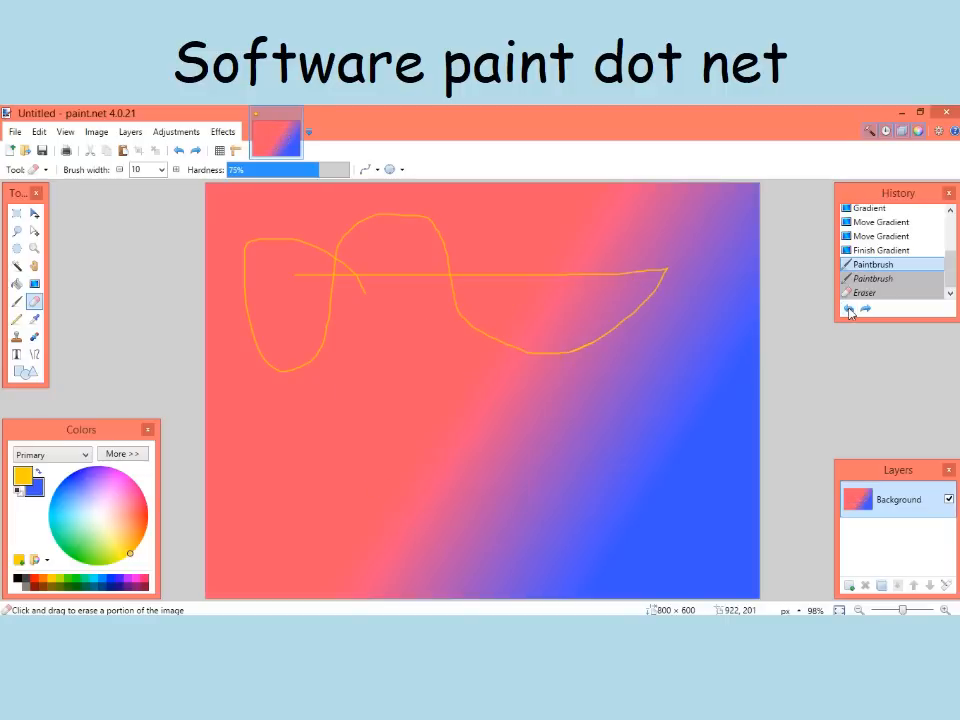
{"action": "left_click", "coordinate": [849, 310]}
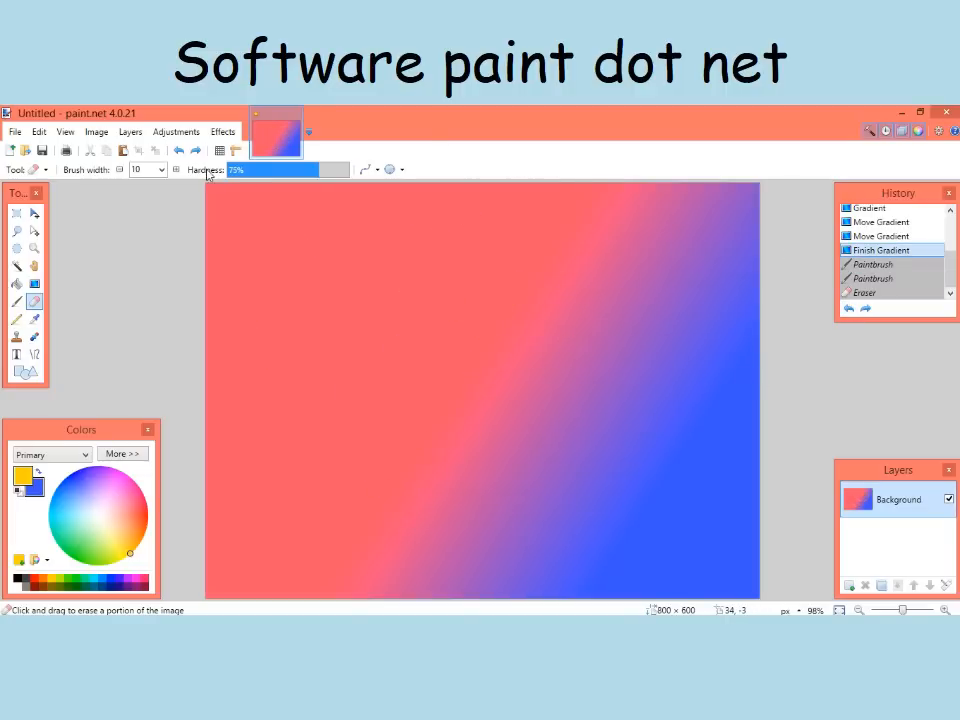
Add a new layer above the background and paint thick yellow loops on it with the Paintbrush
{"action": "left_click", "coordinate": [130, 132]}
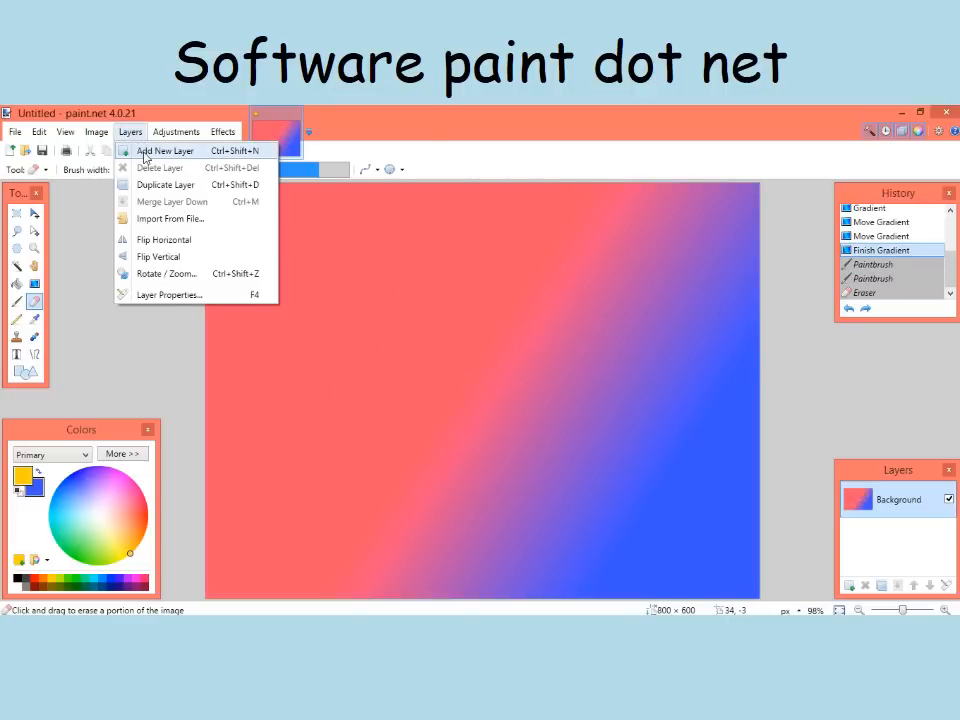
{"action": "left_click", "coordinate": [150, 151]}
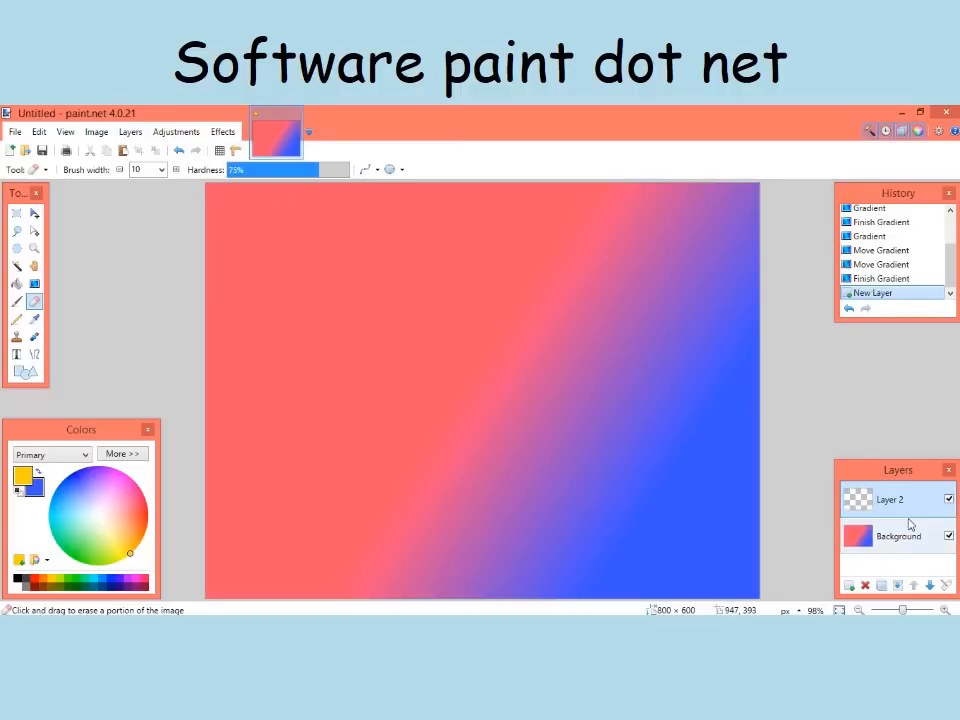
{"action": "left_click", "coordinate": [16, 301]}
{"action": "mouse_move", "coordinate": [425, 428]}
{"action": "left_mouse_down"}
{"action": "mouse_move", "coordinate": [566, 257]}
{"action": "mouse_move", "coordinate": [490, 312]}
{"action": "mouse_move", "coordinate": [397, 537]}
{"action": "mouse_move", "coordinate": [720, 474]}
{"action": "mouse_move", "coordinate": [393, 276]}
{"action": "mouse_move", "coordinate": [478, 535]}
{"action": "mouse_move", "coordinate": [412, 428]}
{"action": "mouse_move", "coordinate": [431, 426]}
{"action": "left_mouse_up"}
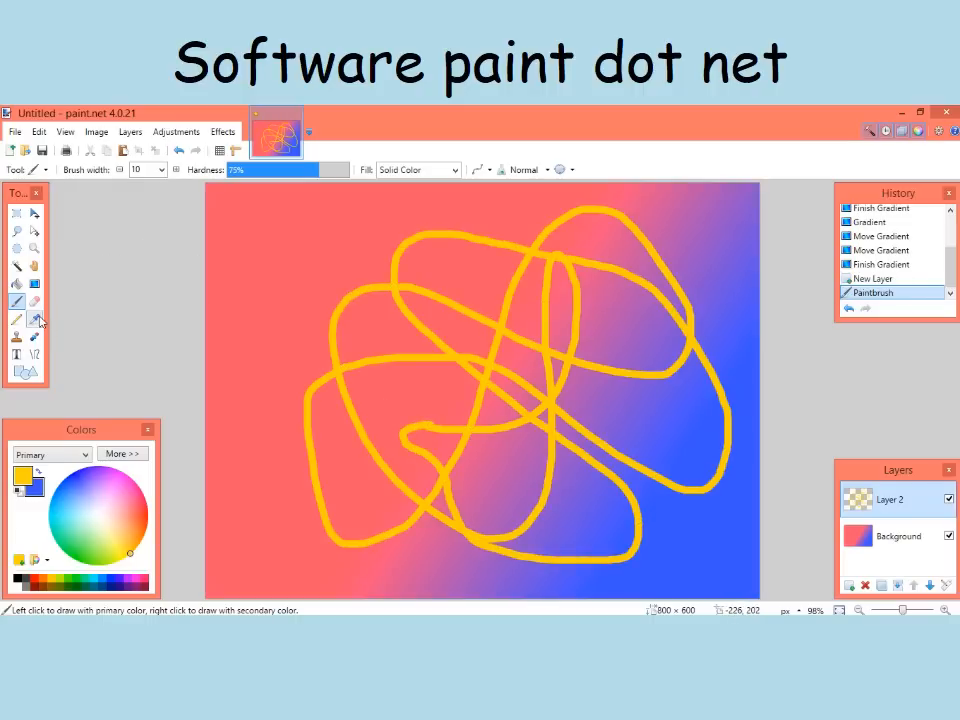
Erase a section of the yellow line near the centre of Layer 2 with the Eraser
{"action": "left_click", "coordinate": [34, 301]}
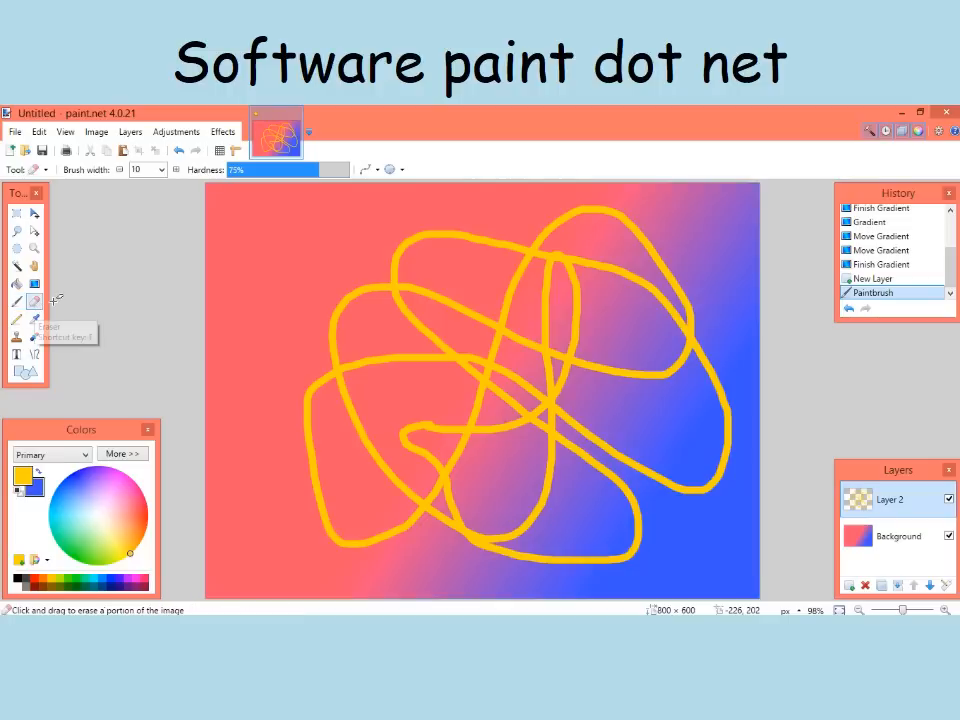
{"action": "left_click", "coordinate": [540, 342]}
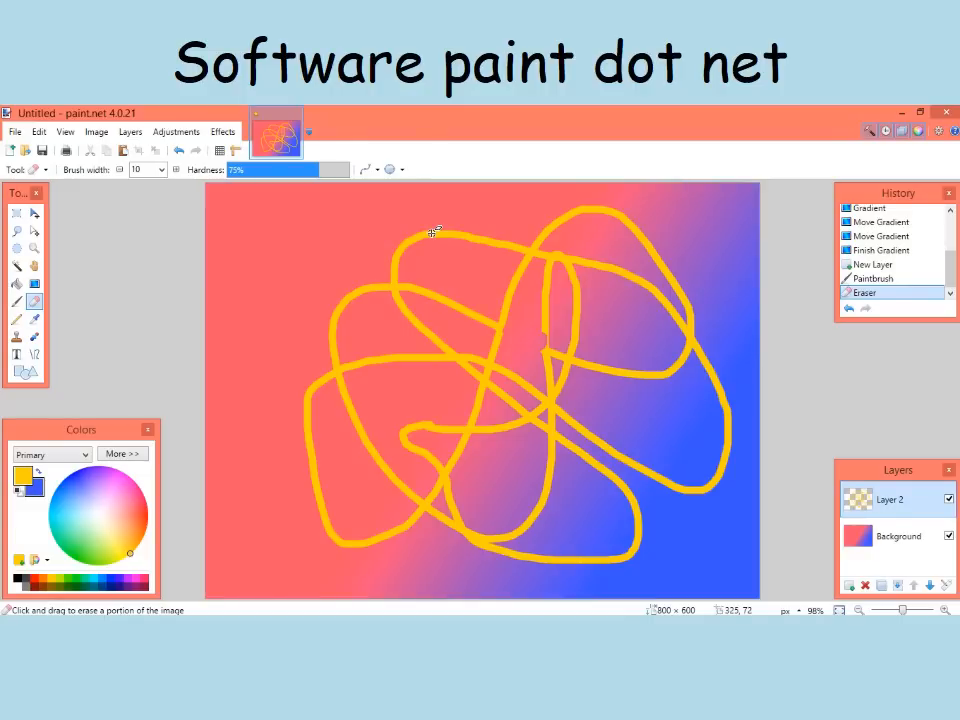
Apply a Fragment blur with a fragment count of 6 to the yellow loops on Layer 2
{"action": "left_click", "coordinate": [224, 132]}
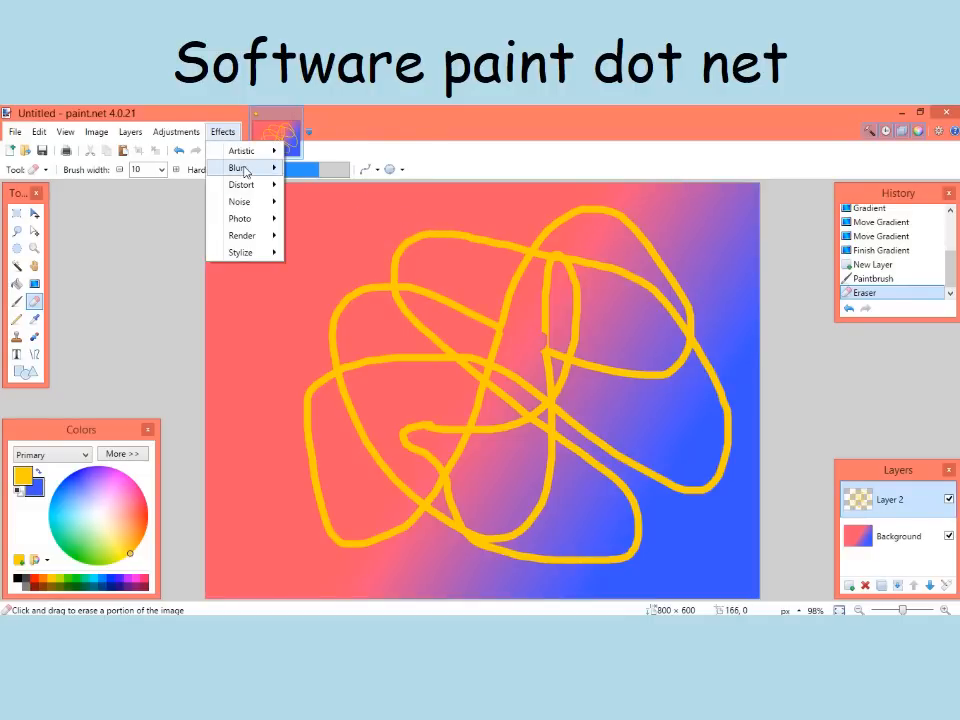
{"action": "mouse_move", "coordinate": [245, 187]}
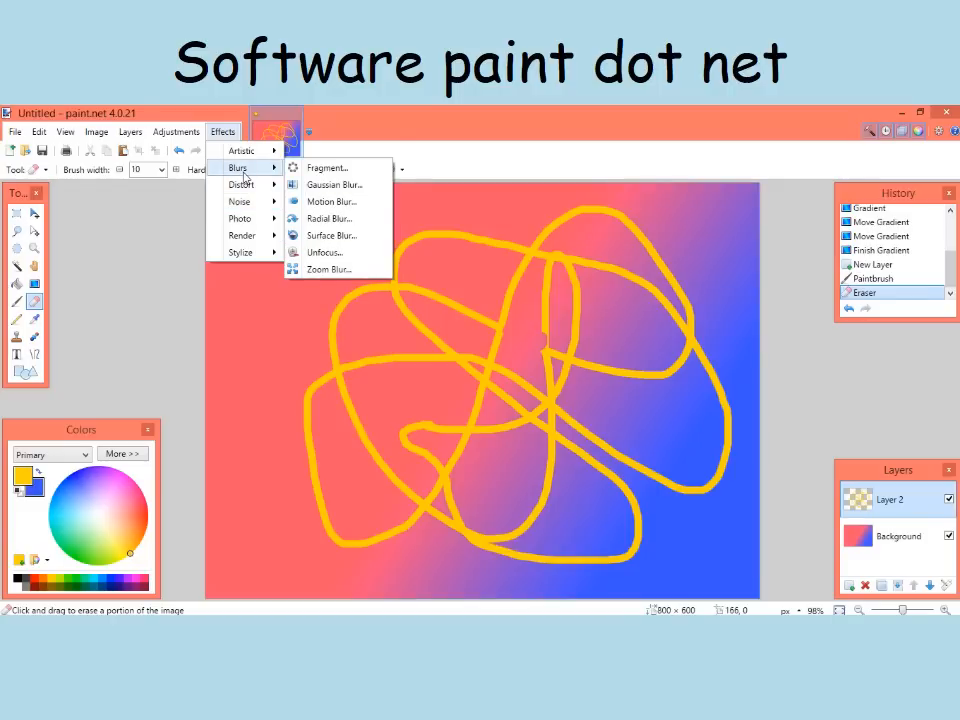
{"action": "left_click", "coordinate": [327, 168]}
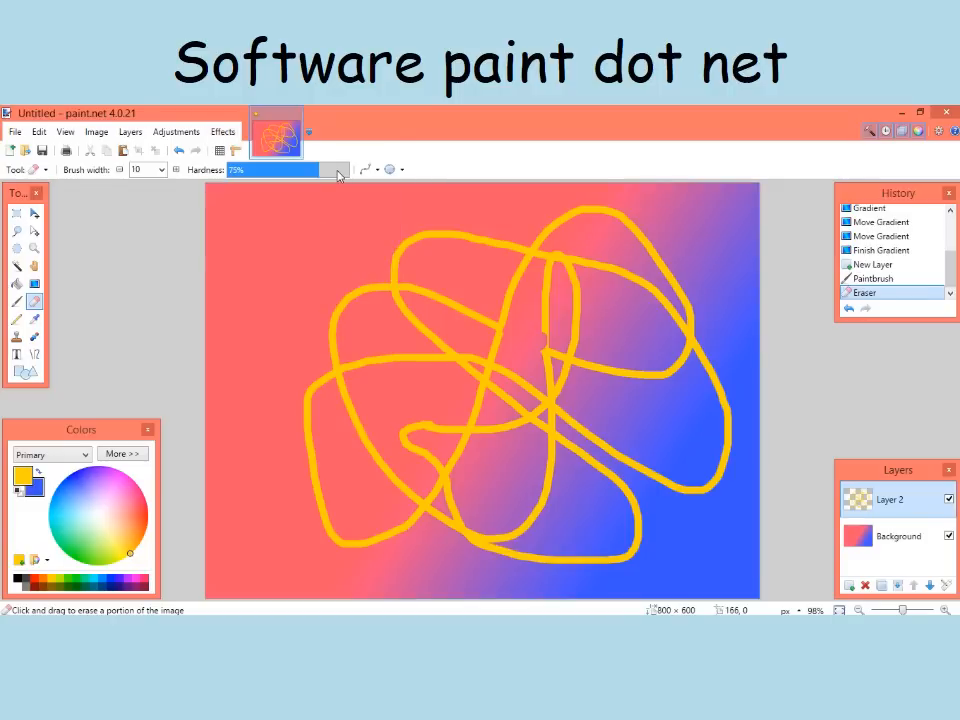
{"action": "left_click_drag", "start_coordinate": [500, 289], "coordinate": [290, 213]}
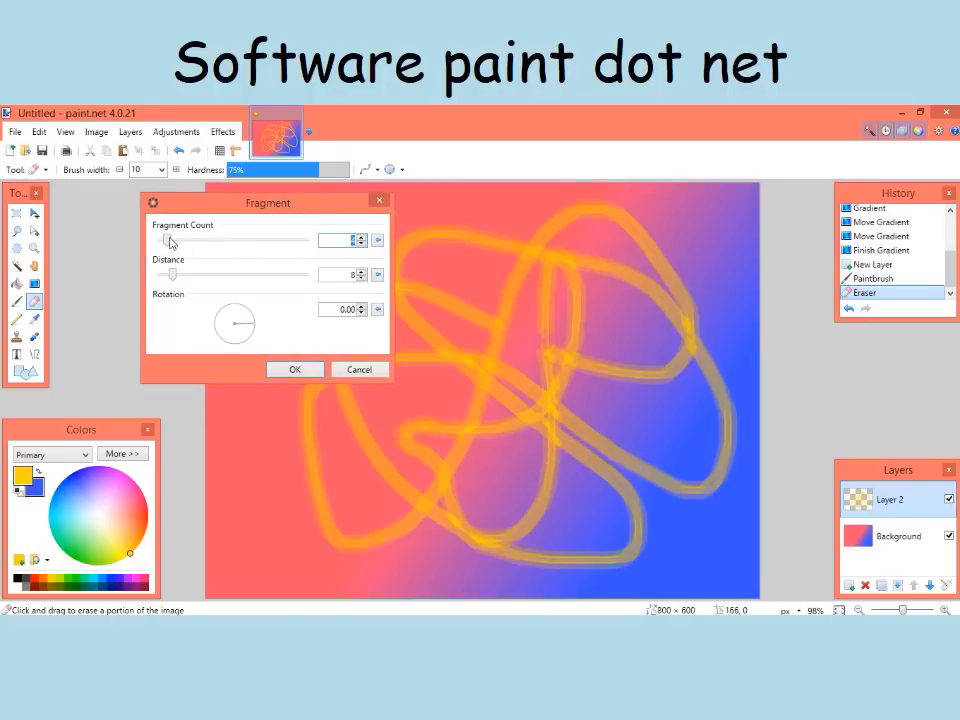
{"action": "mouse_move", "coordinate": [170, 245]}
{"action": "left_mouse_down"}
{"action": "mouse_move", "coordinate": [183, 240]}
{"action": "mouse_move", "coordinate": [174, 240]}
{"action": "left_mouse_up"}
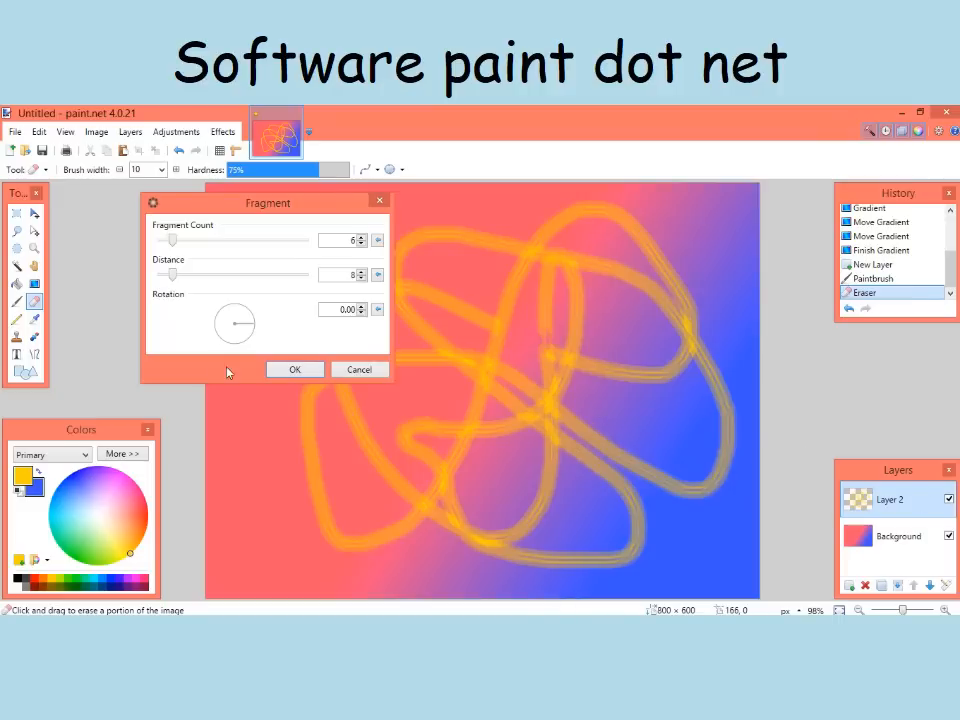
{"action": "left_click", "coordinate": [295, 369]}
Open the flowers image from the Pictures folder
{"action": "key", "text": "s"}
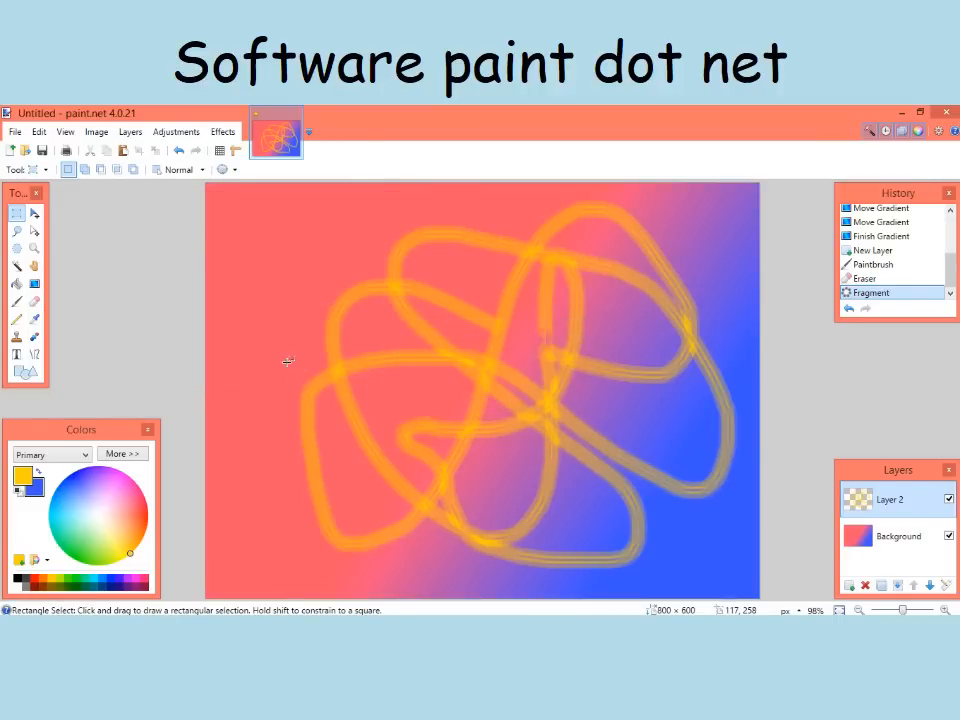
{"action": "left_click", "coordinate": [26, 151]}
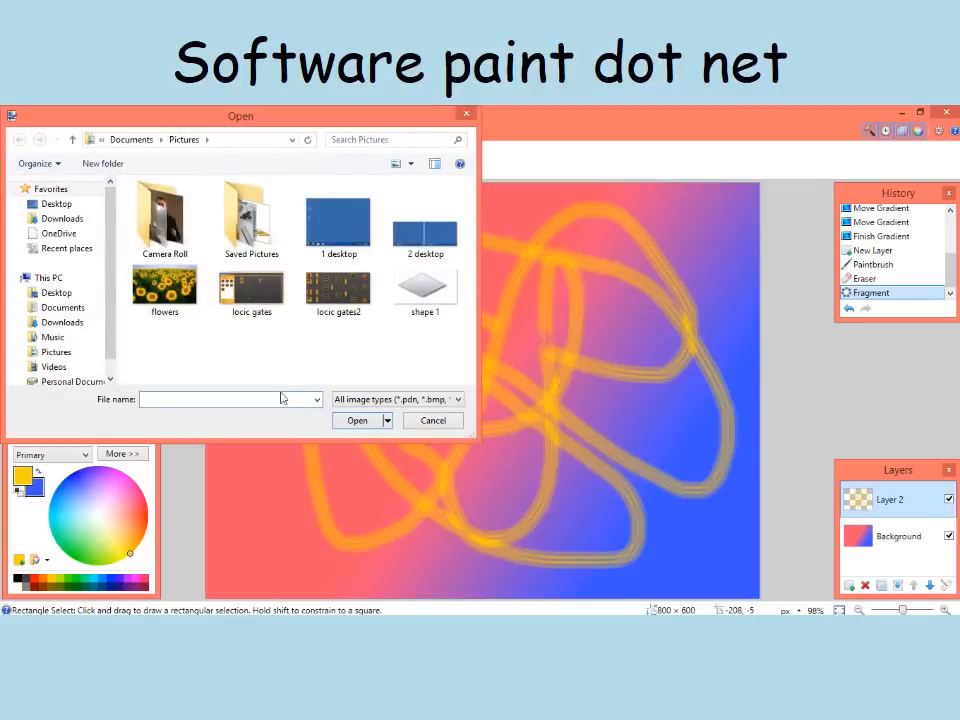
{"action": "double_click", "coordinate": [181, 296]}
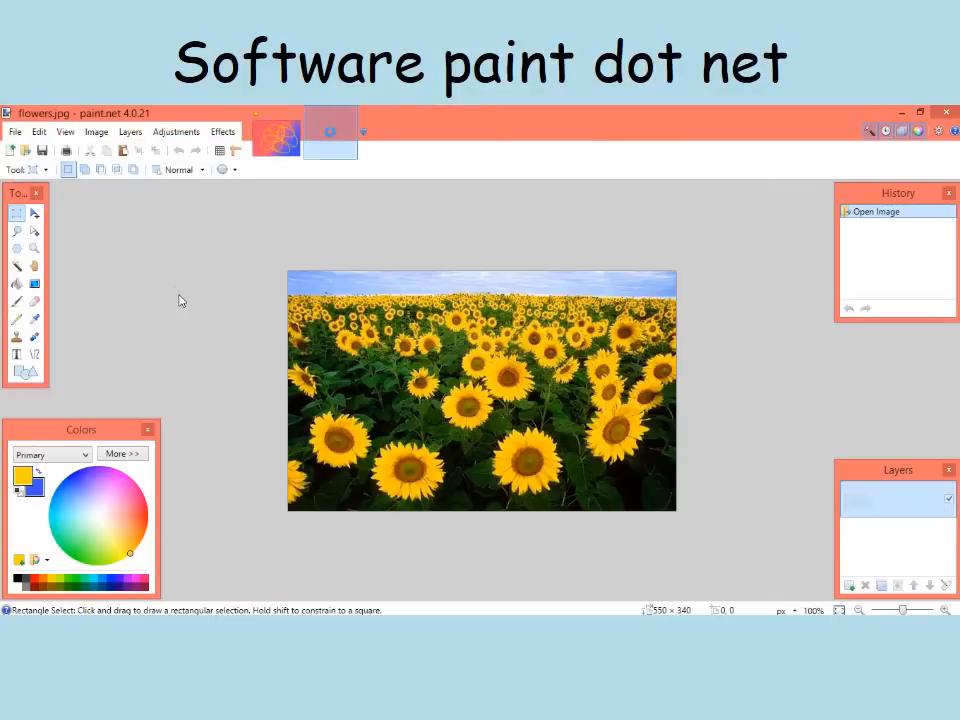